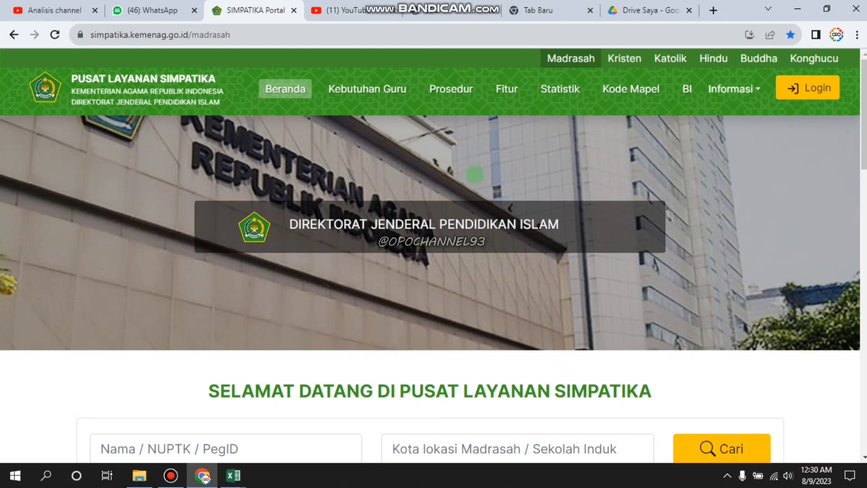
Sign in to SIMPATIKA through Login Admin with the prefilled credentials and close the BSU information notice.
left_click(793, 88)
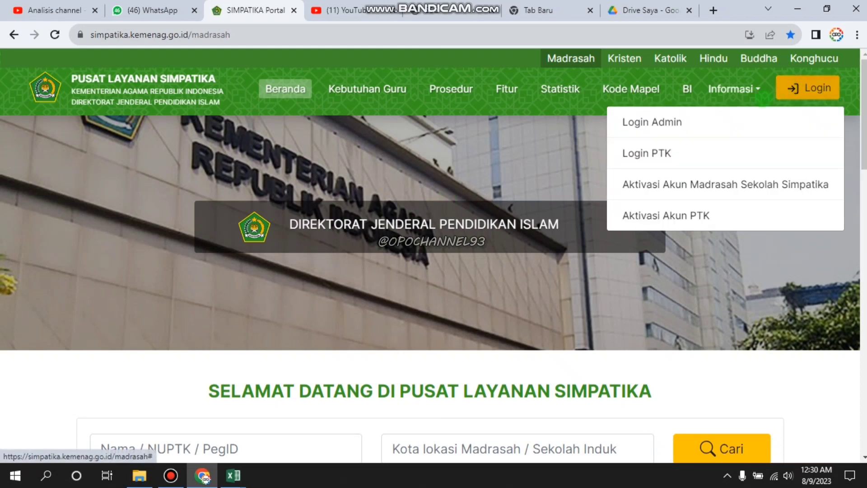
left_click(717, 119)
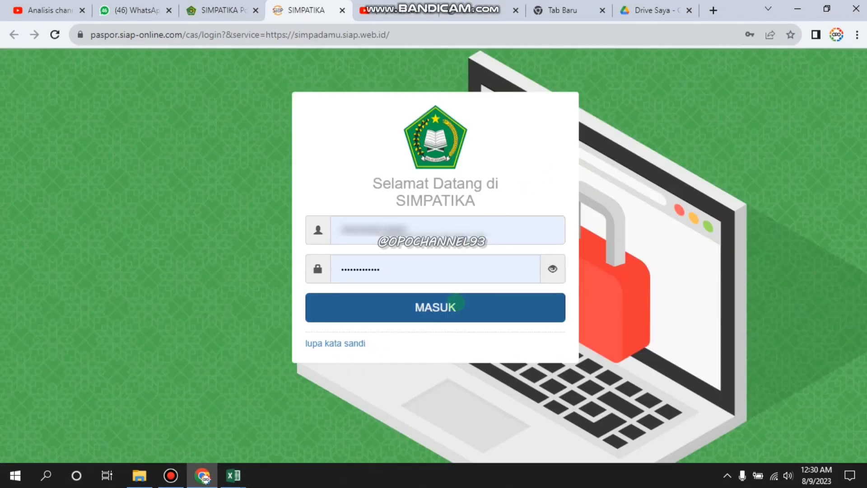
left_click(456, 303)
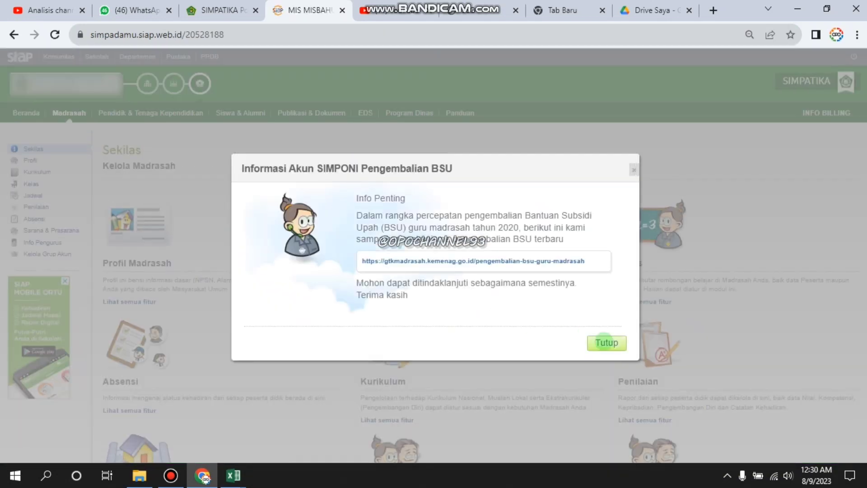
left_click(607, 342)
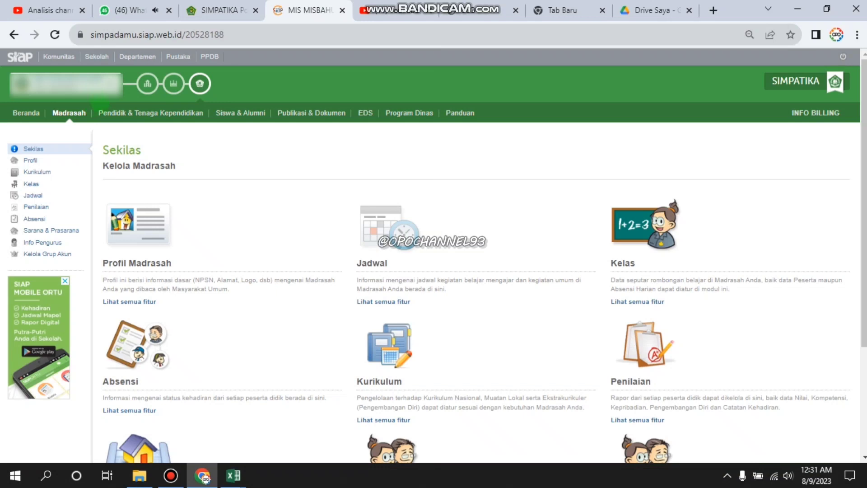
Open the RA madrasah's curriculum subject list (Daftar Mata Pelajaran) and display Kurikulum Merdeka, closing the BSU notice.
mouse_move(473, 7)
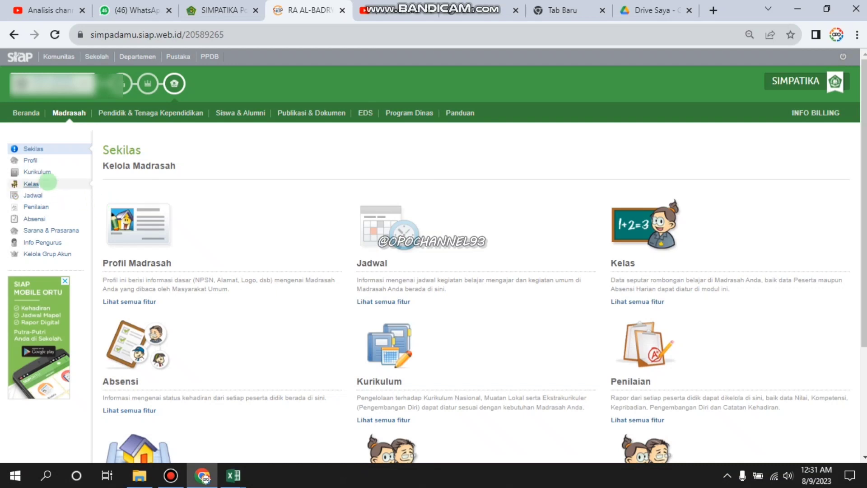
left_click(37, 172)
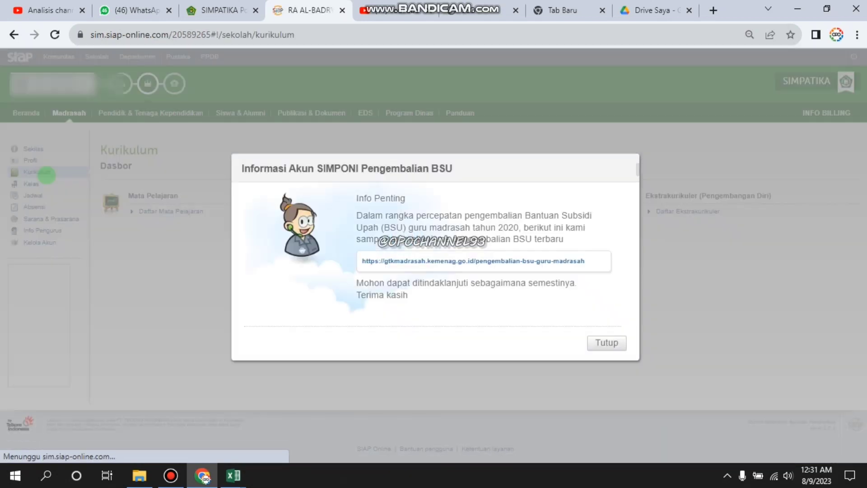
left_click(606, 342)
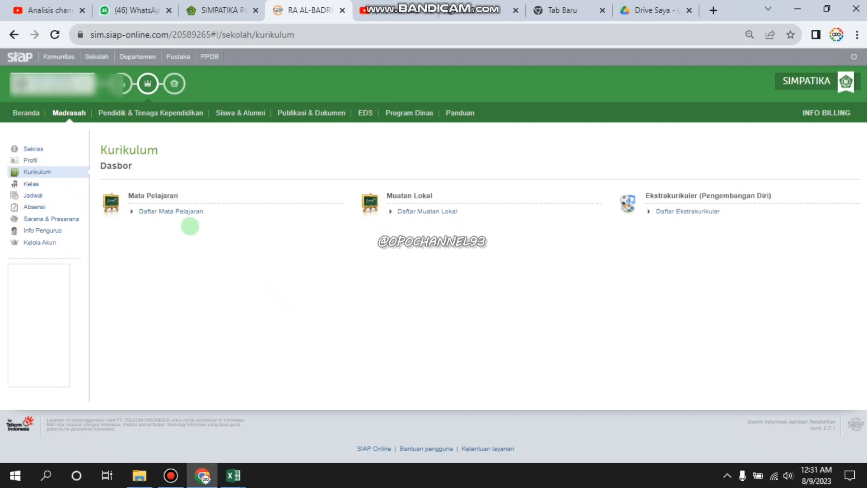
left_click(179, 211)
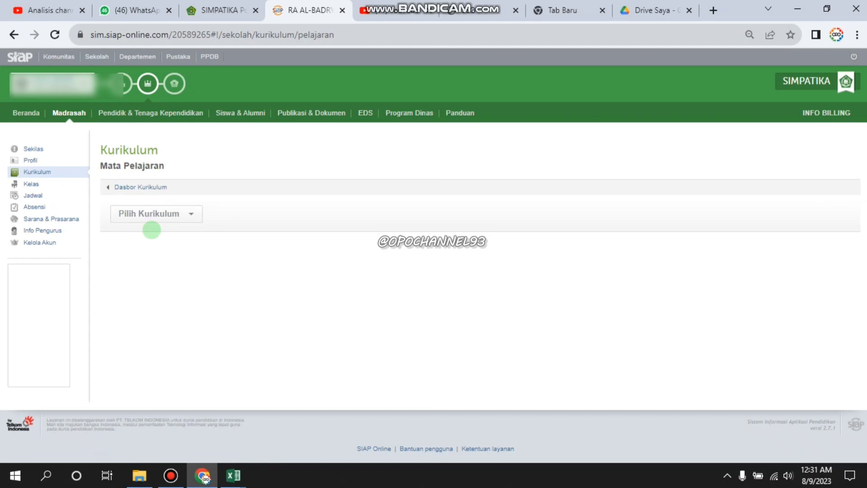
left_click(177, 212)
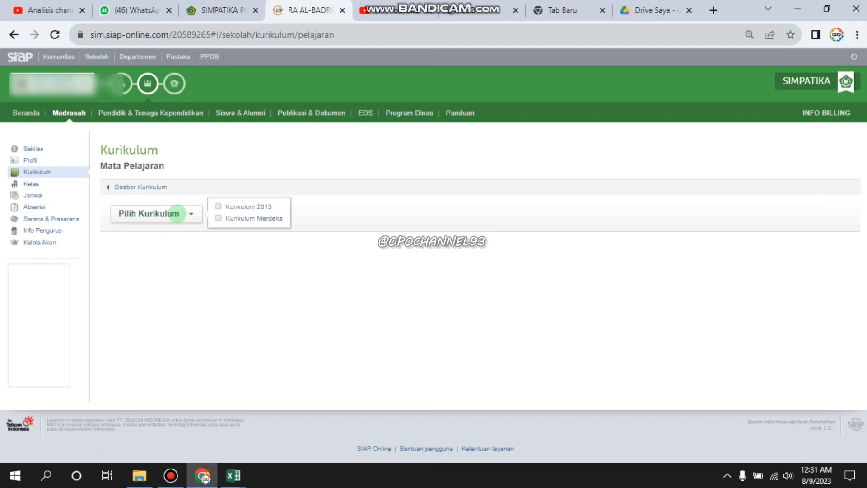
left_click(218, 207)
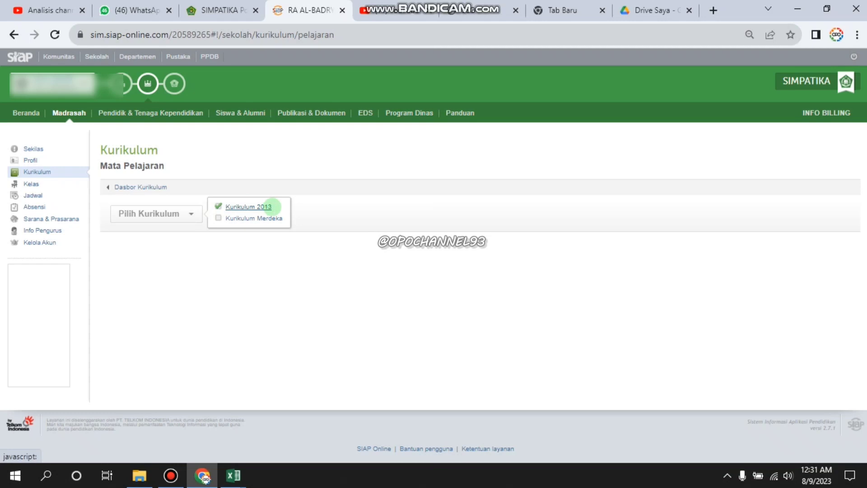
left_click(239, 219)
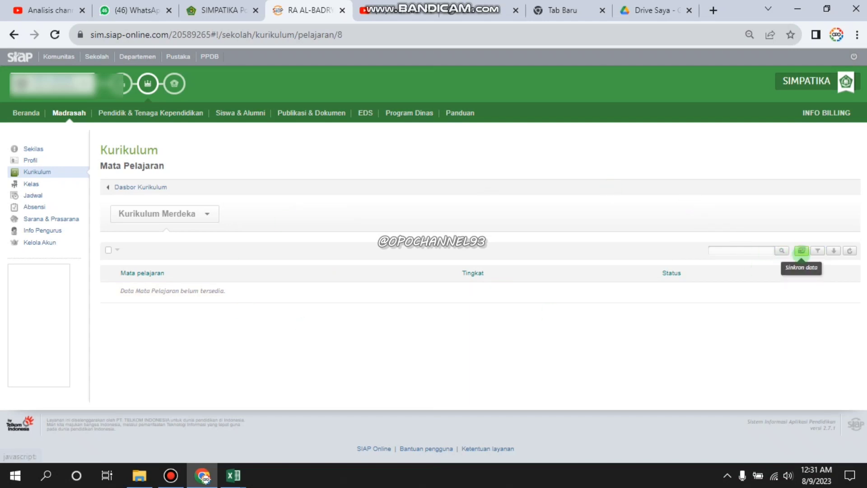
Synchronize the RA's Kurikulum Merdeka subjects for levels A and B and save the synchronization.
left_click(801, 251)
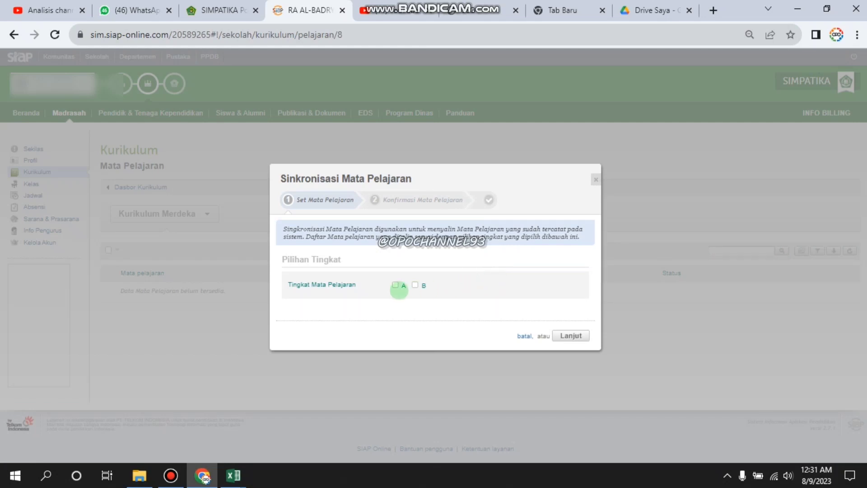
left_click(395, 285)
left_click(415, 285)
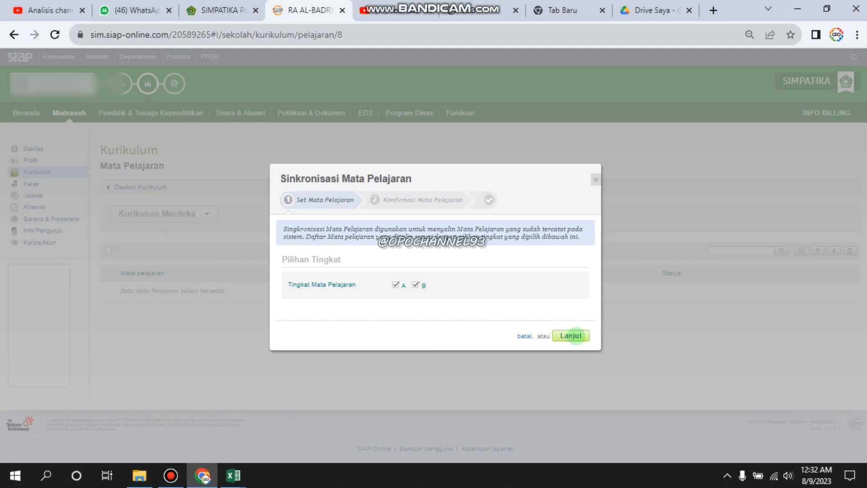
left_click(571, 335)
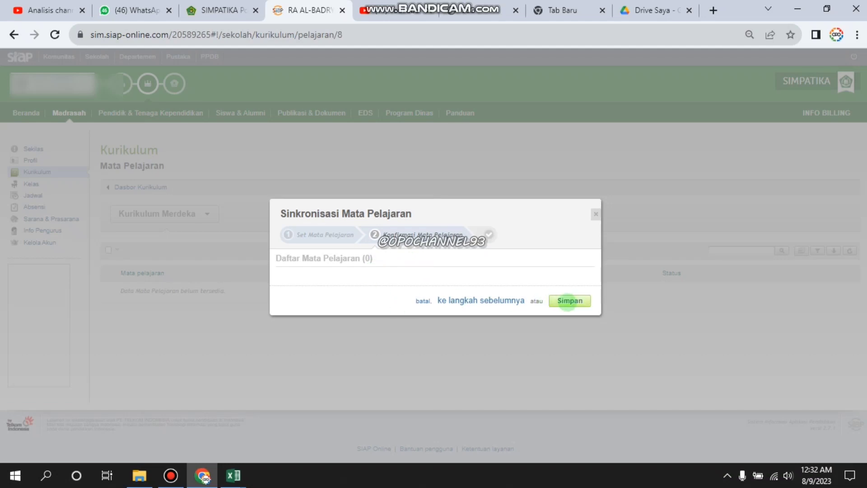
left_click(568, 300)
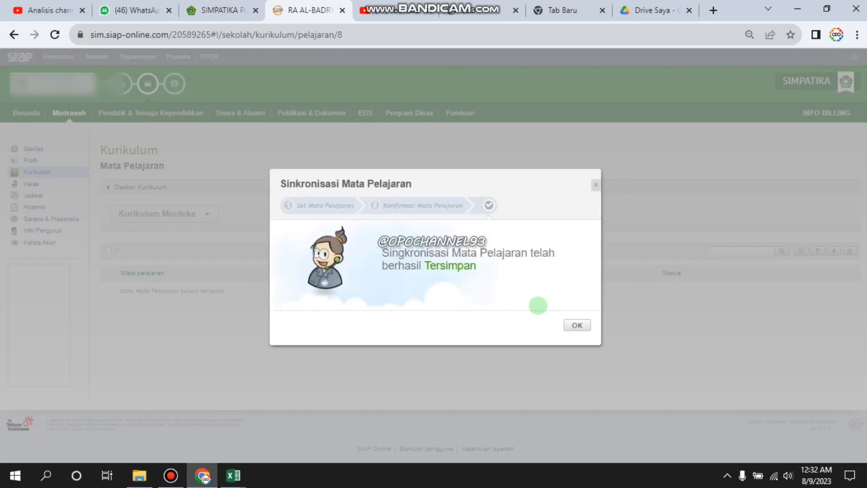
left_click(573, 325)
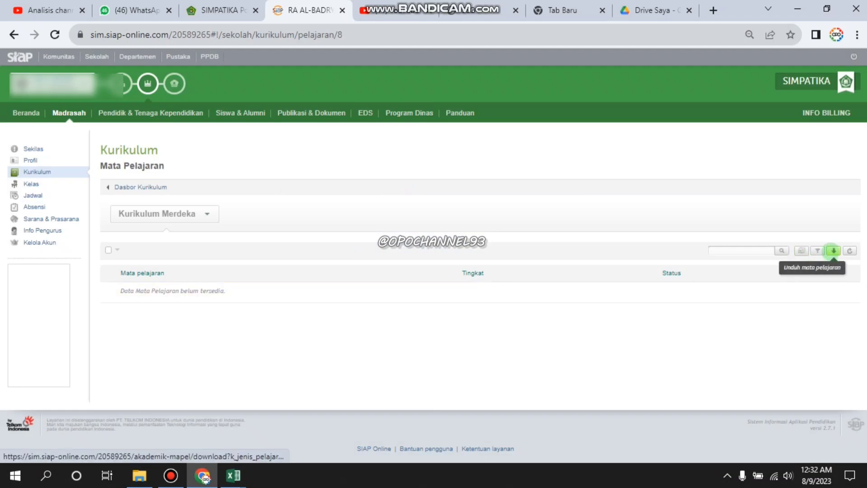
left_click(818, 251)
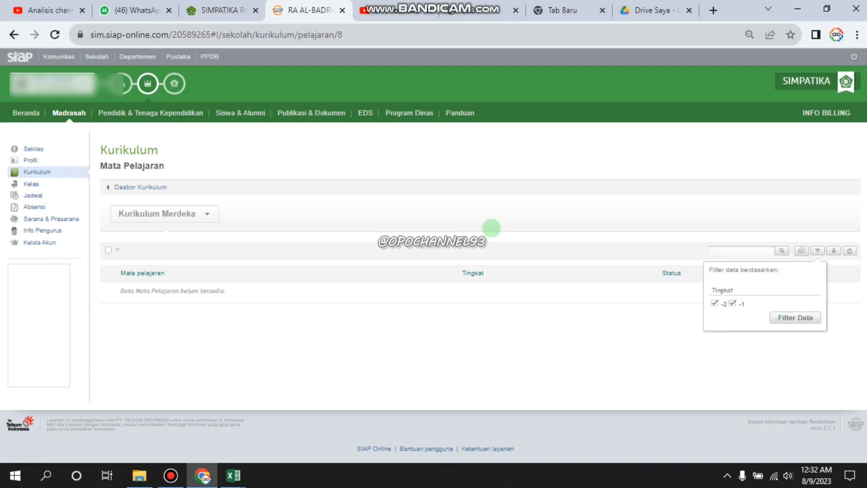
left_click(491, 228)
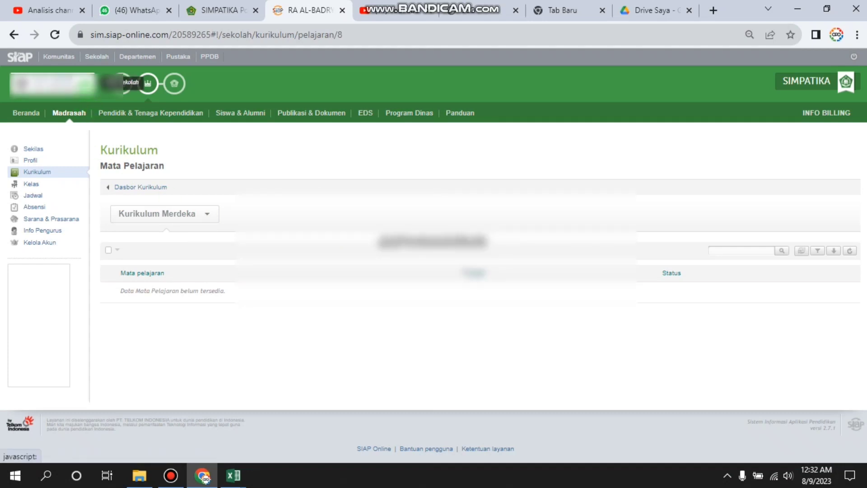
Switch the active role to the MIS madrasah in the Peranku list and close the BSU notice.
left_click(121, 83)
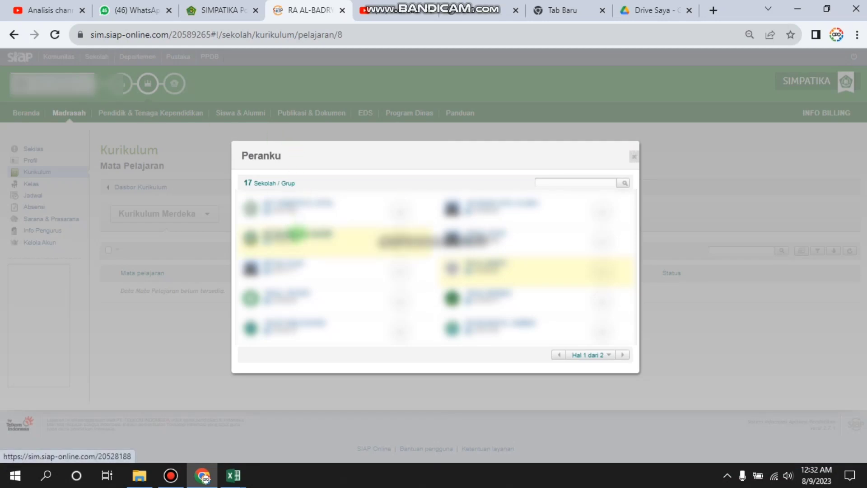
left_click(296, 234)
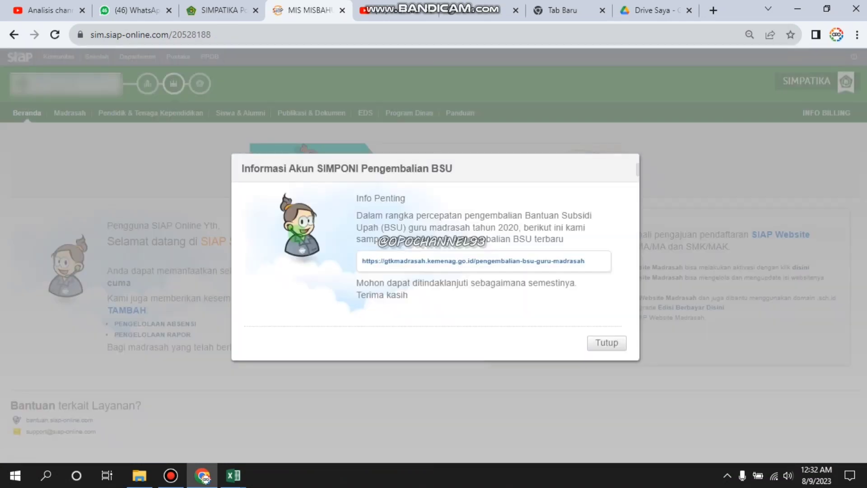
left_click(606, 342)
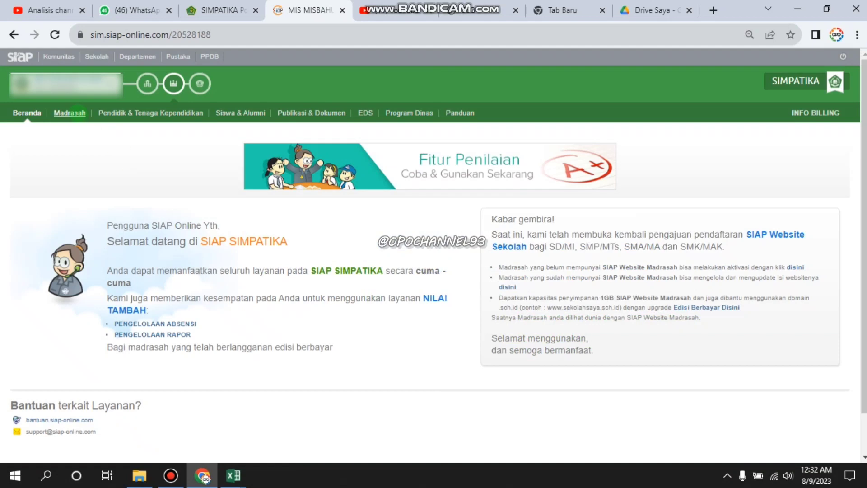
Open the MIS madrasah's curriculum subject list (Daftar Mata Pelajaran) and display Kurikulum Merdeka.
left_click(69, 113)
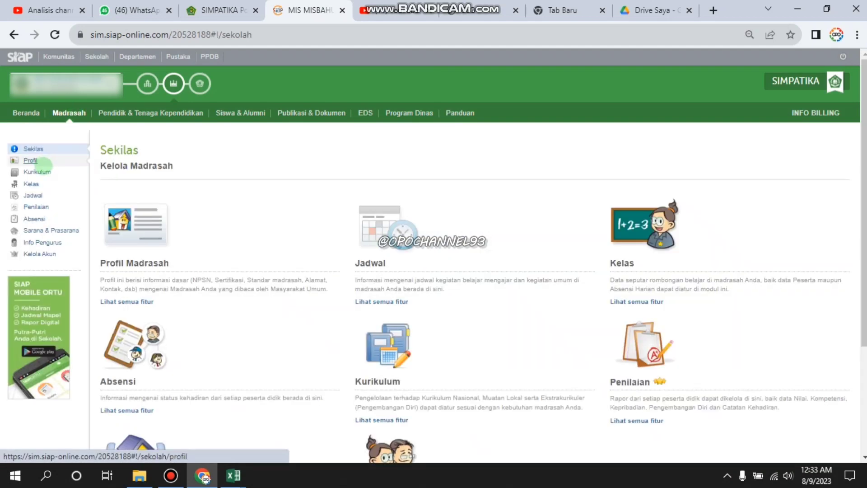
left_click(37, 172)
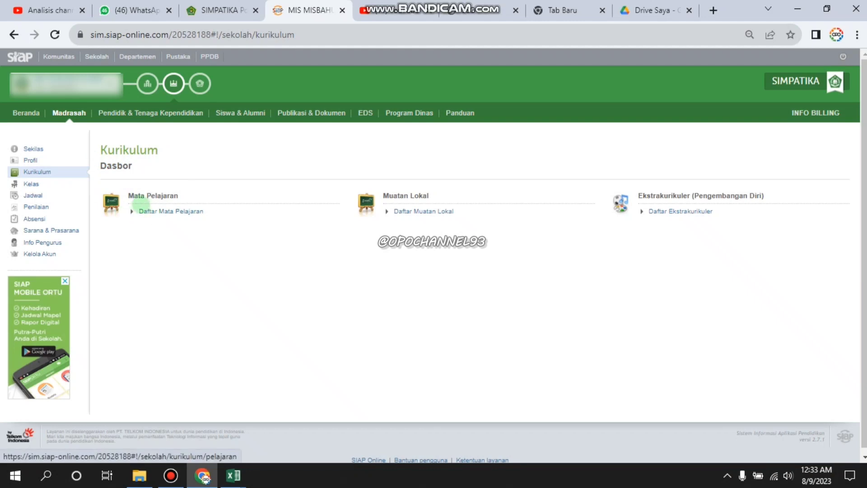
left_click(170, 211)
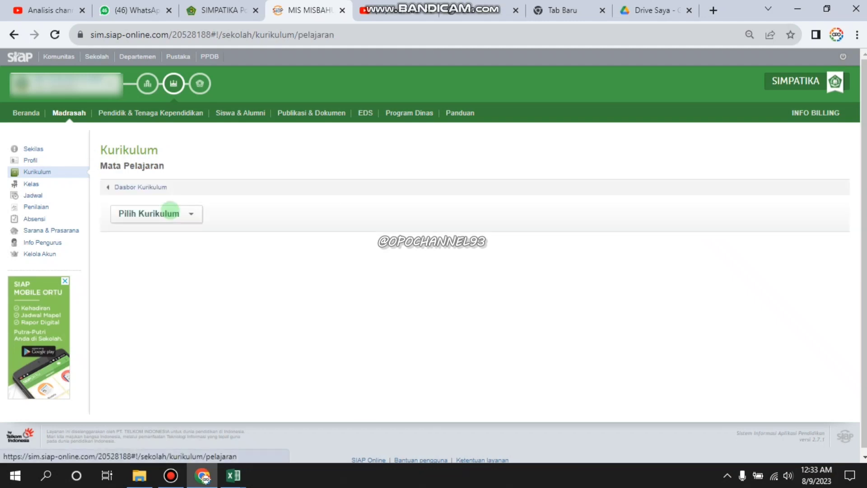
left_click(175, 213)
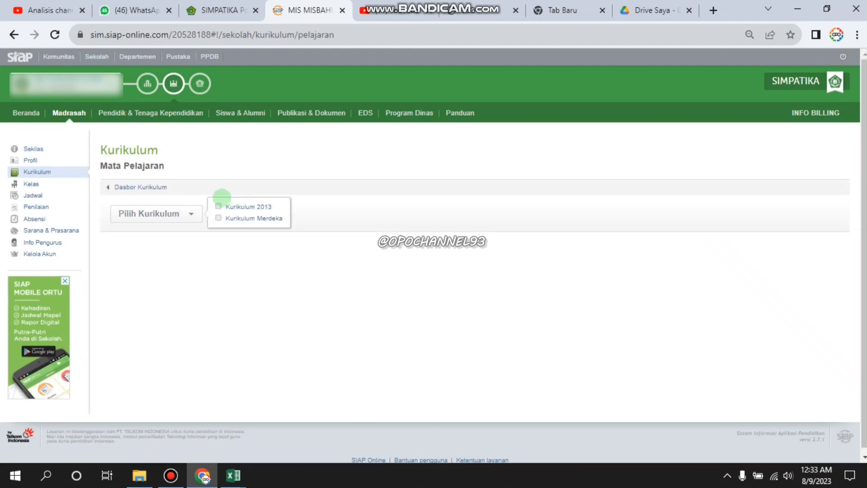
left_click(219, 218)
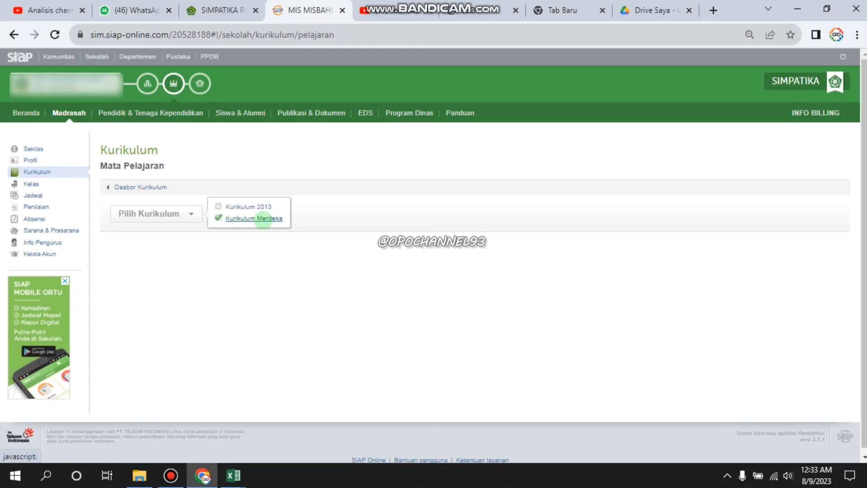
left_click(264, 218)
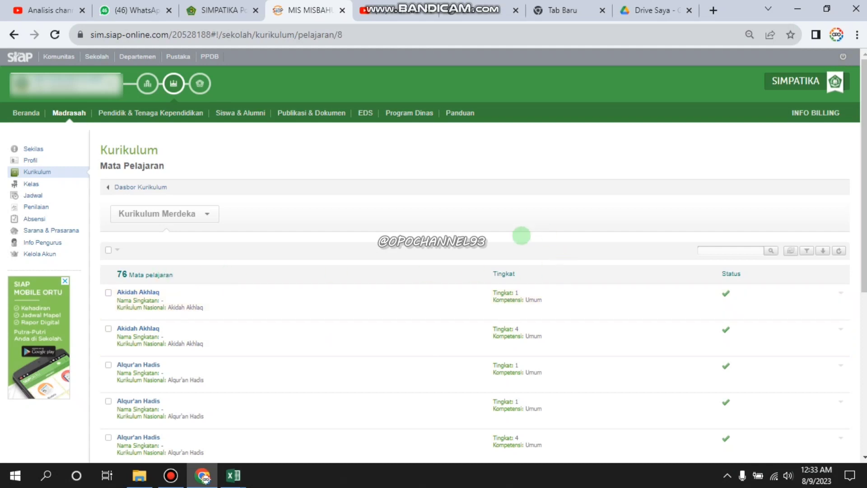
Synchronize the MIS's Kurikulum Merdeka subjects for levels 1, 2, 4 and 5 and save the synchronization.
left_click(790, 254)
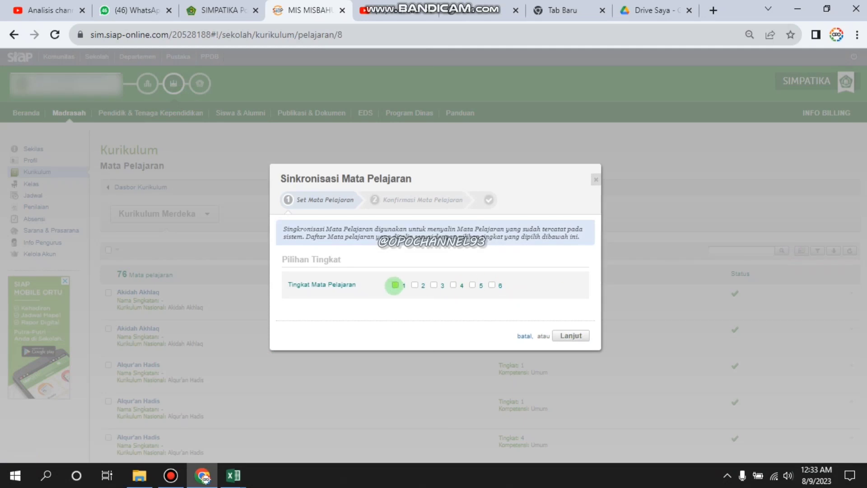
left_click(395, 285)
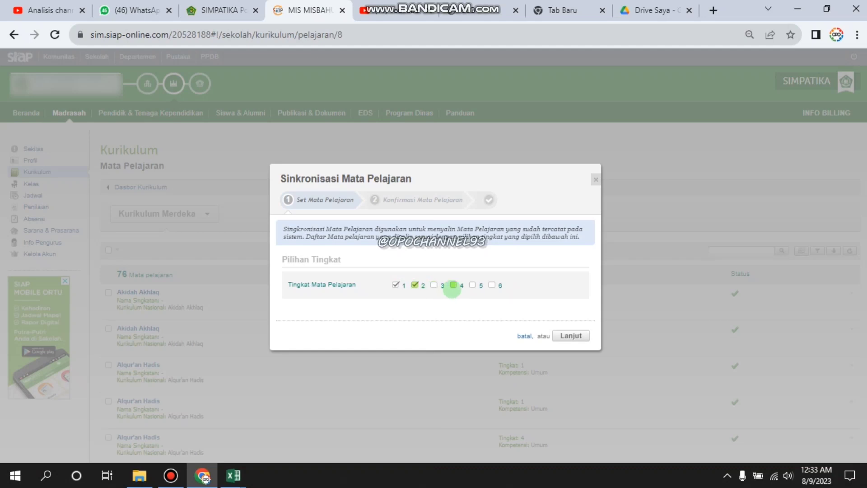
left_click(454, 285)
left_click(473, 285)
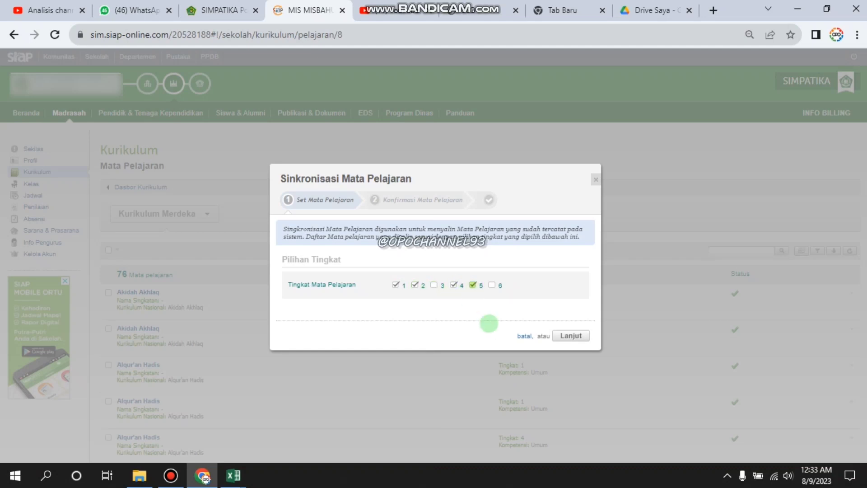
left_click(563, 336)
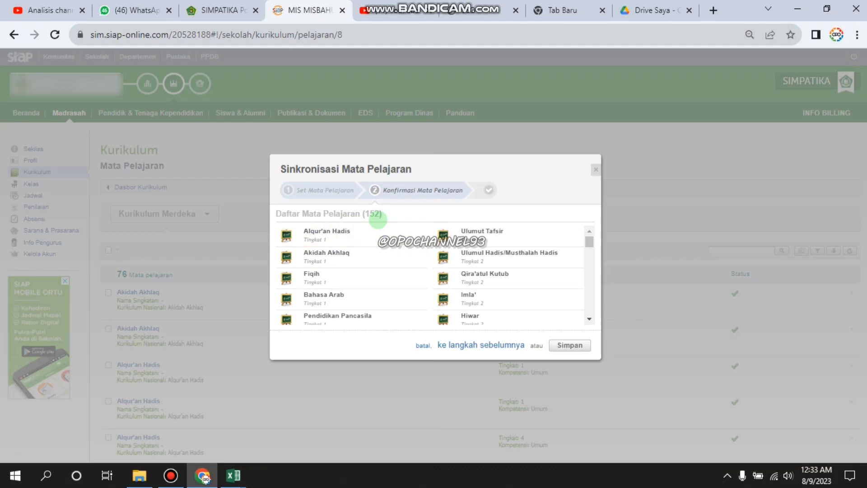
left_click(571, 346)
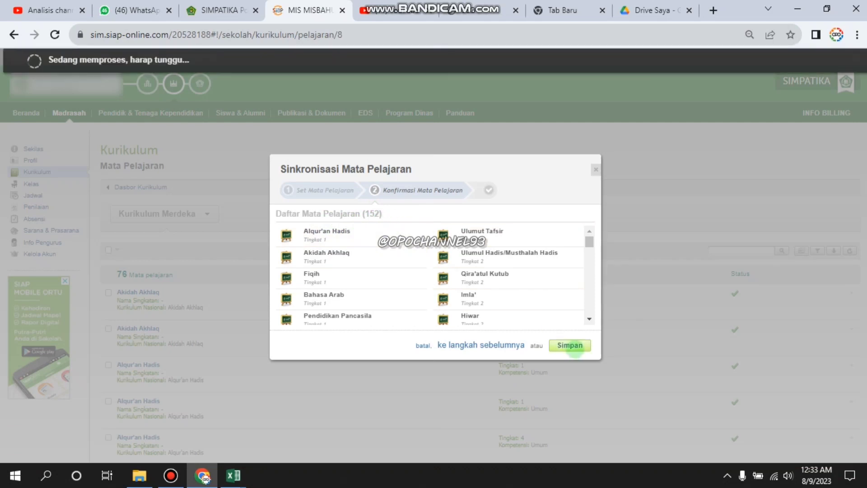
left_click(571, 324)
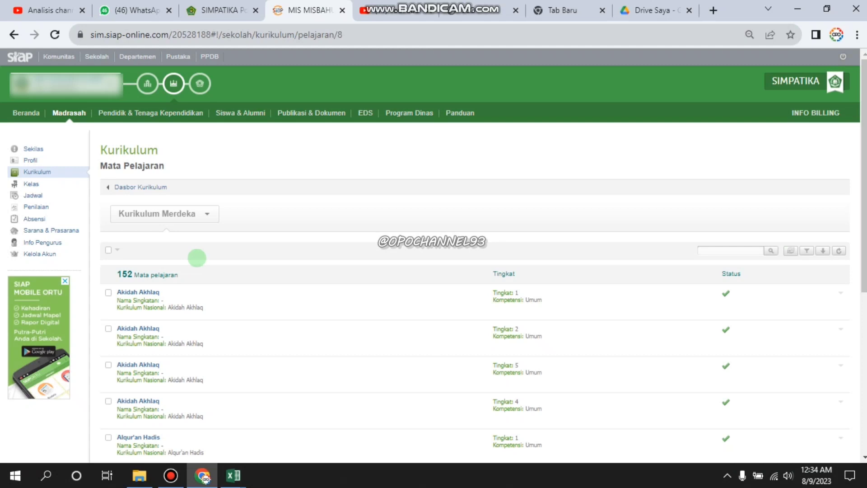
Synchronize the MIS's Kurikulum Merdeka subjects again for levels 1 and 4 only and save the synchronization.
left_click(791, 251)
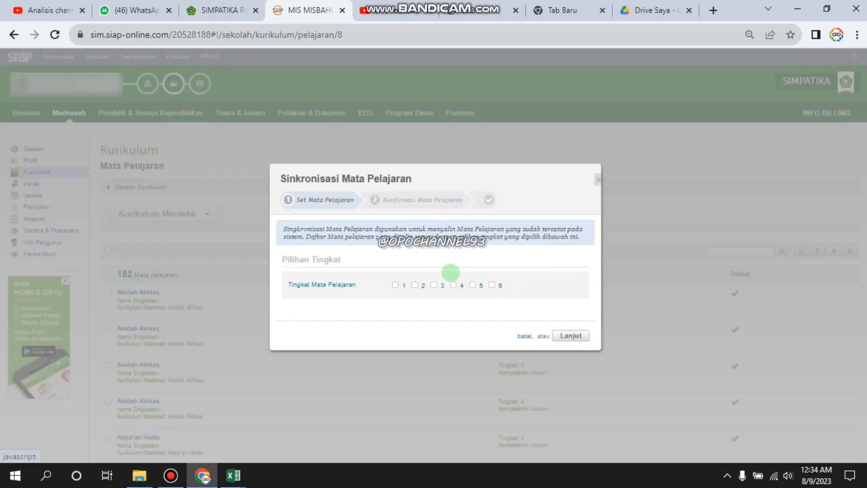
left_click(396, 284)
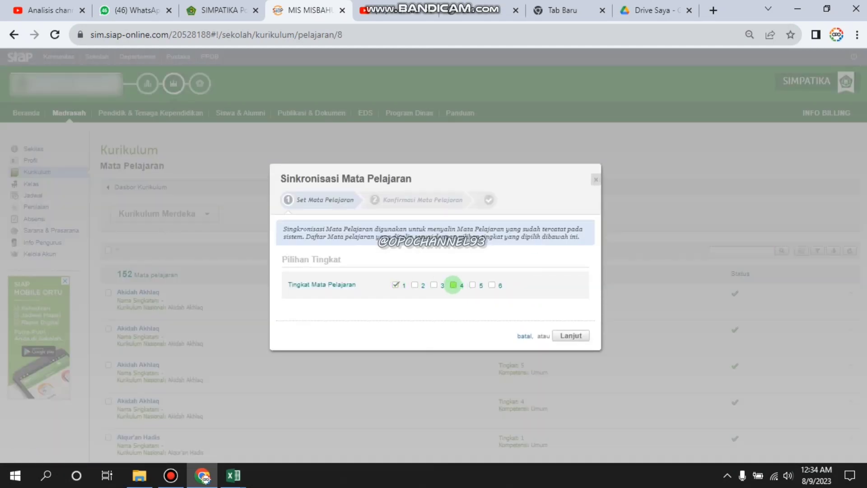
left_click(453, 285)
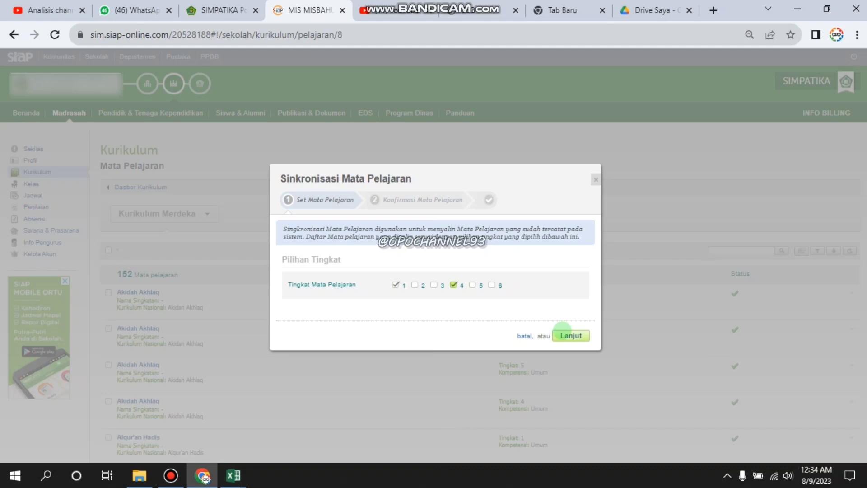
left_click(563, 330)
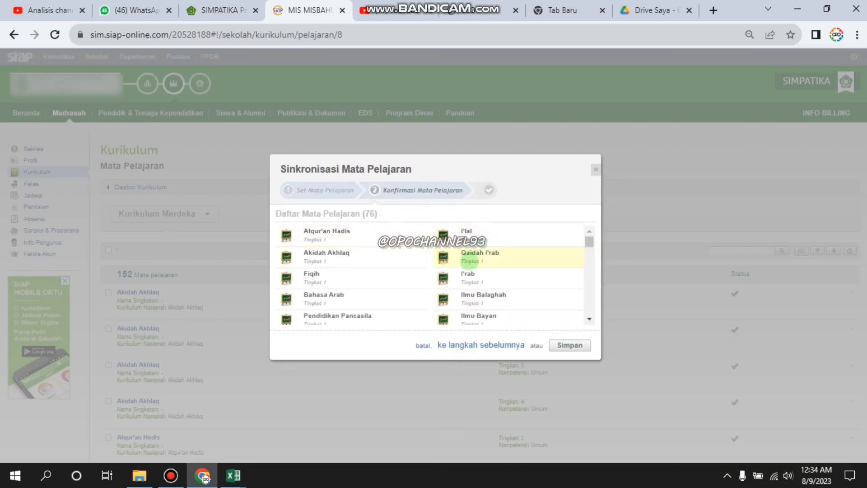
left_click(569, 346)
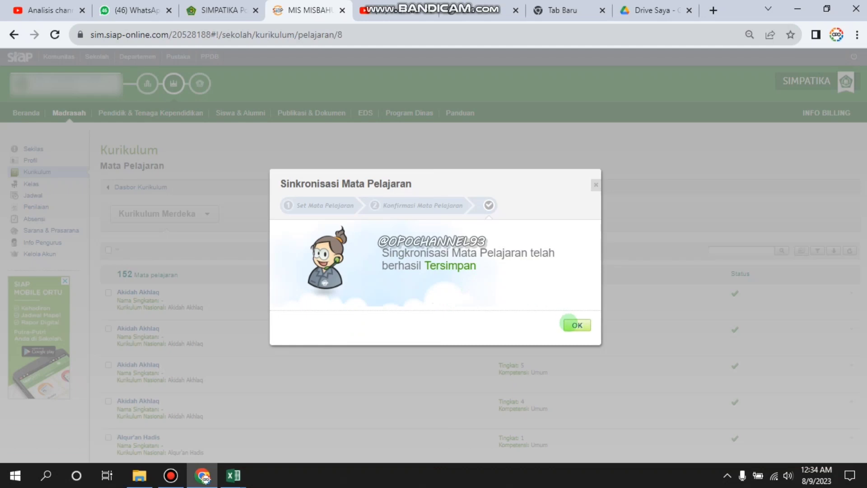
left_click(570, 323)
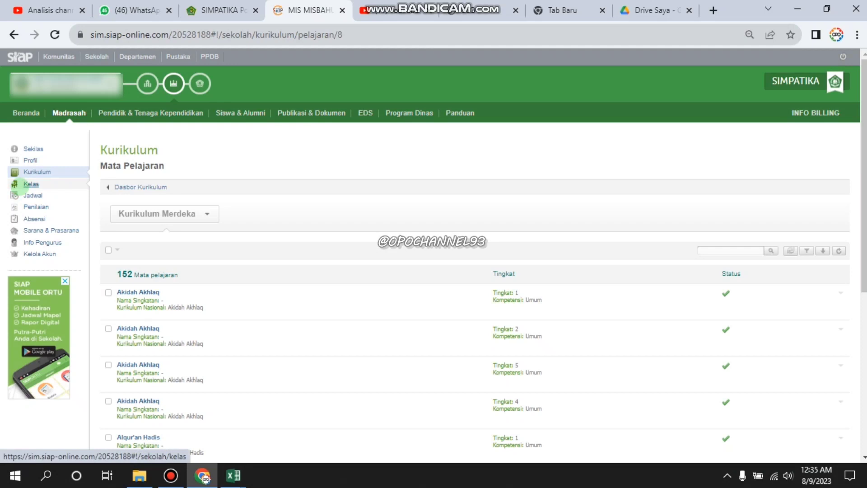
Open the MIS's weekly class schedule (Jadwal Kelas Mingguan) for KELAS 1.
left_click(31, 184)
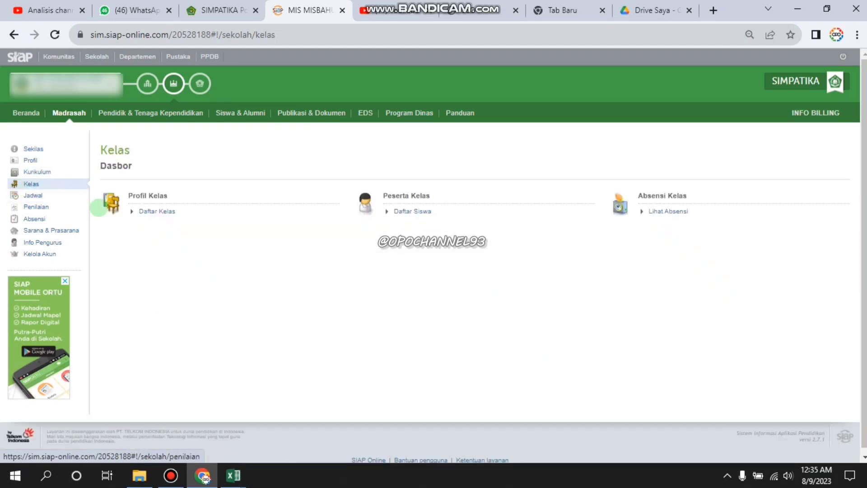
left_click(40, 196)
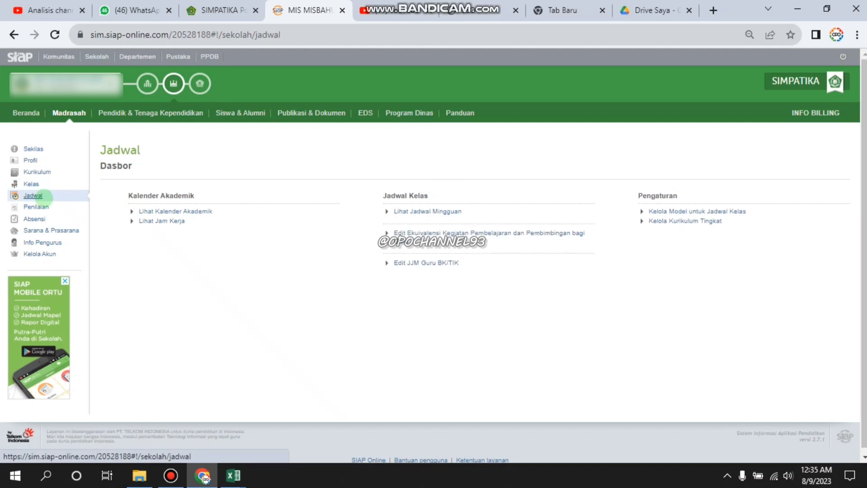
left_click(441, 211)
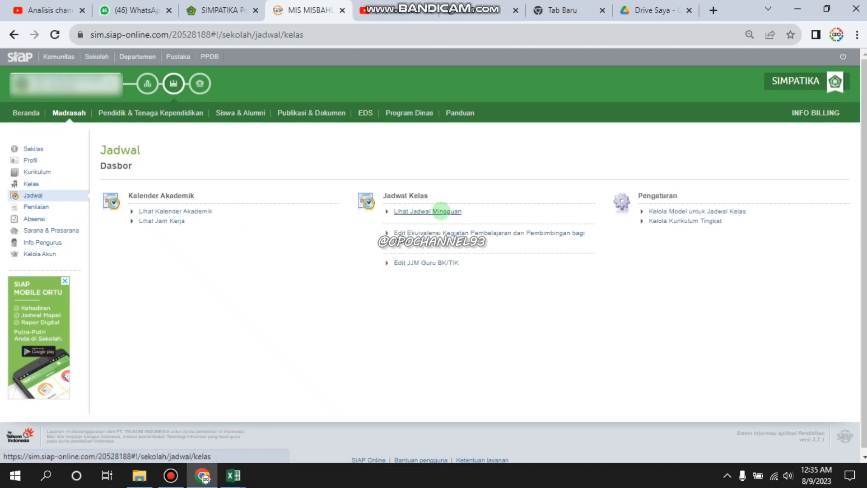
left_click(185, 210)
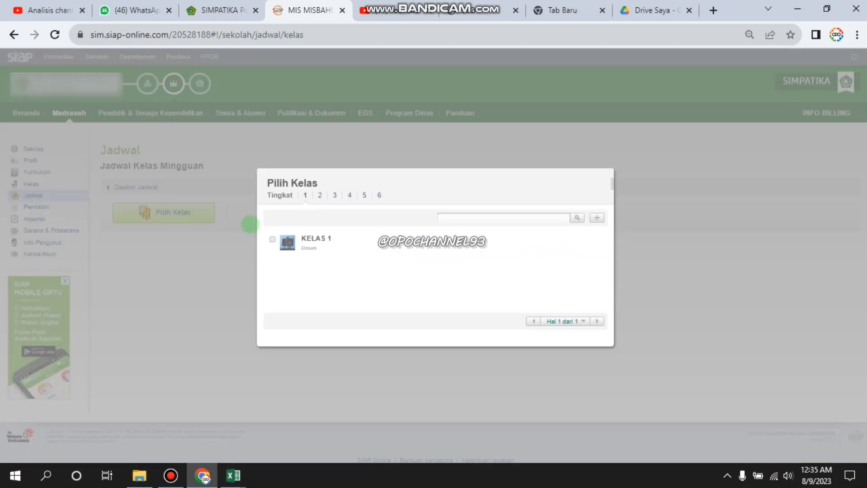
left_click(309, 235)
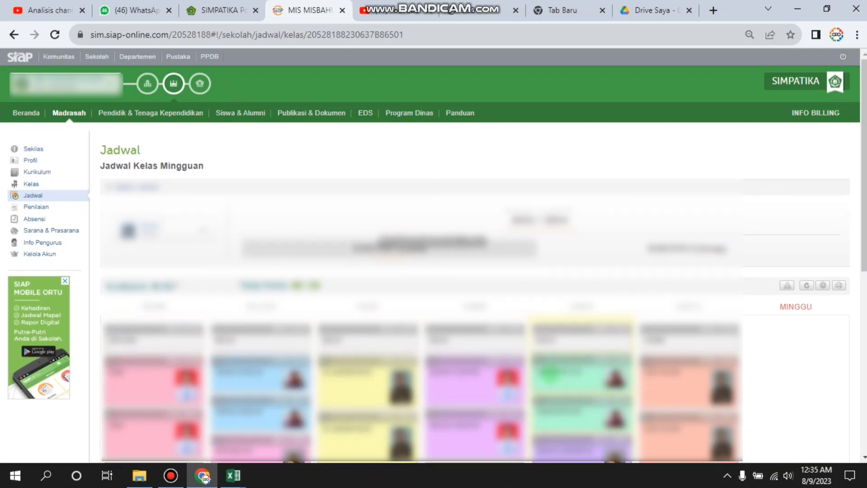
scroll(519, 379, "down", 3)
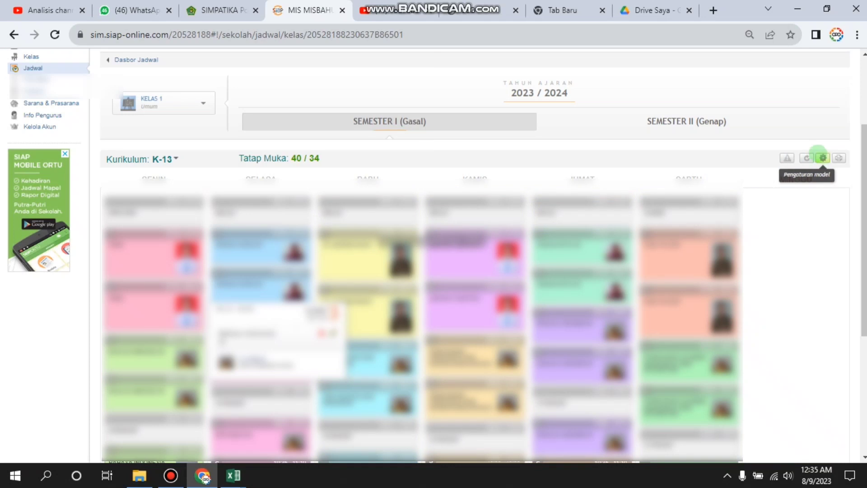
Examine the schedule model options and the subject choices for a Monday (Senin) lesson, and close the lesson editor without saving.
left_click(823, 158)
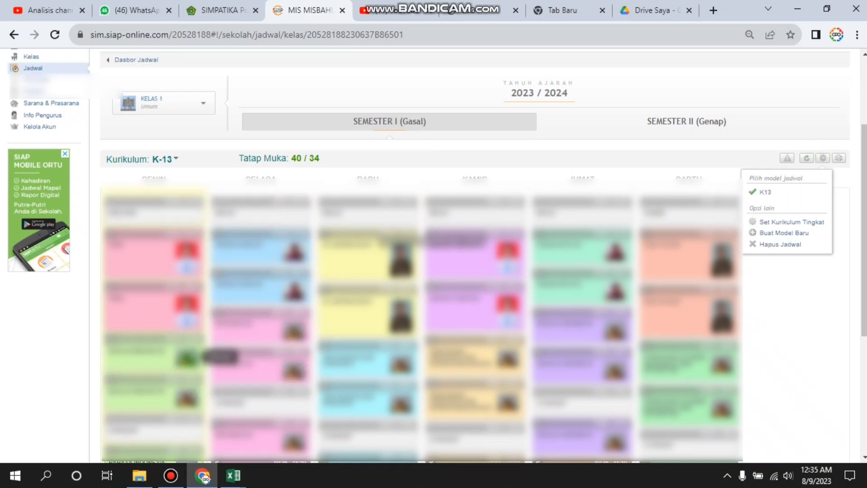
left_click(220, 357)
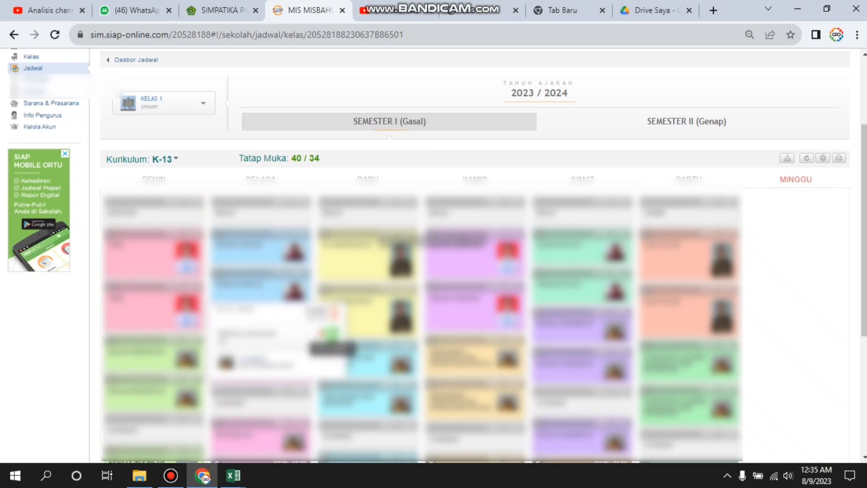
left_click(332, 335)
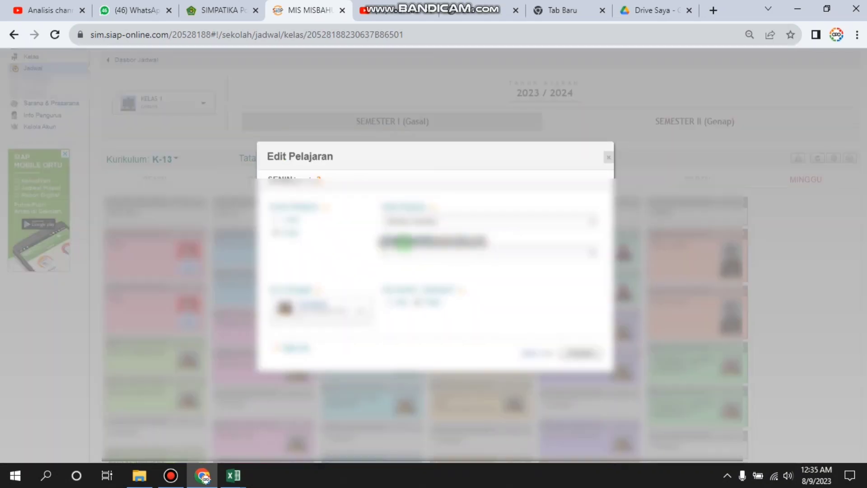
left_click(434, 220)
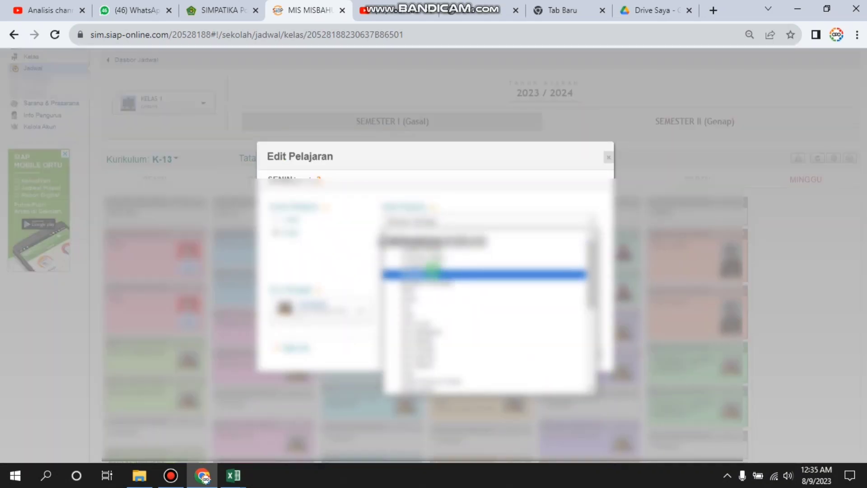
scroll(429, 277, "down", 1)
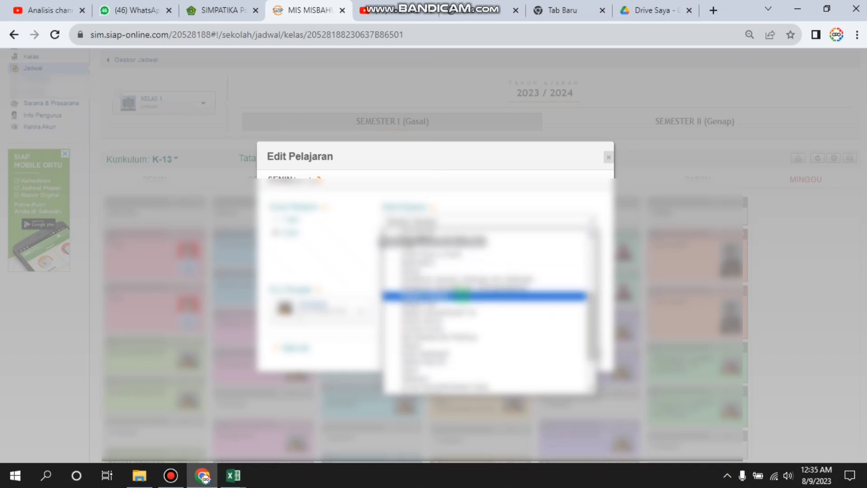
scroll(459, 293, "up", 1)
scroll(462, 295, "down", 5)
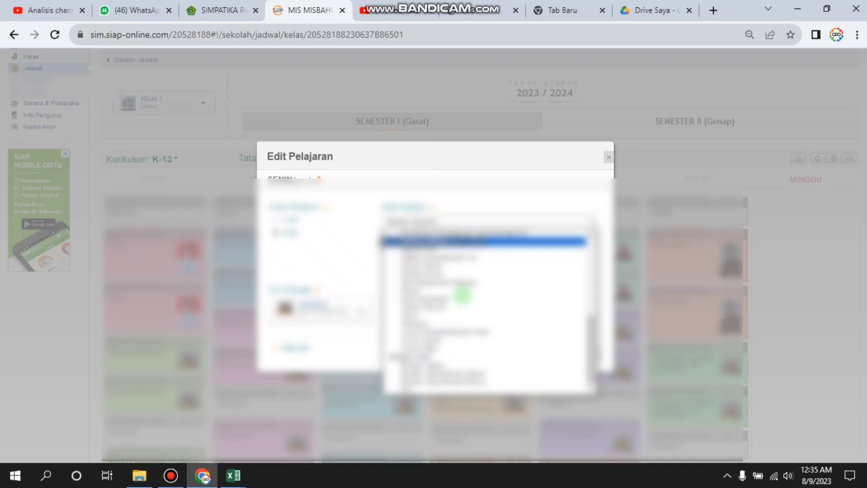
left_click(608, 157)
left_click(609, 157)
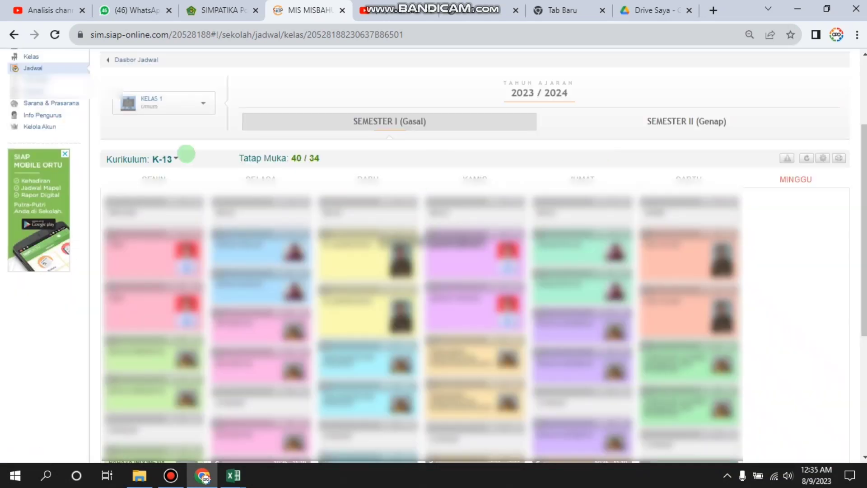
Try to assign Kurikulum Merdeka to levels 1 and 4 in Kelola Kurikulum, dismissing the save confirmation.
left_click(174, 159)
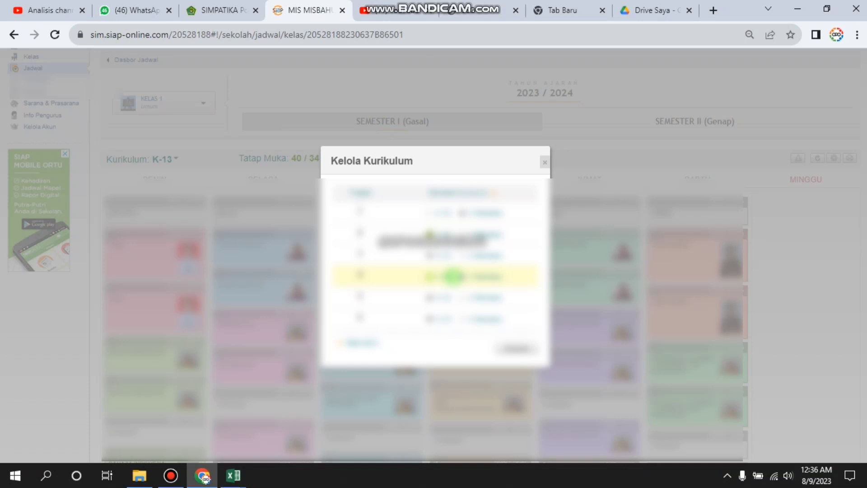
mouse_move(447, 29)
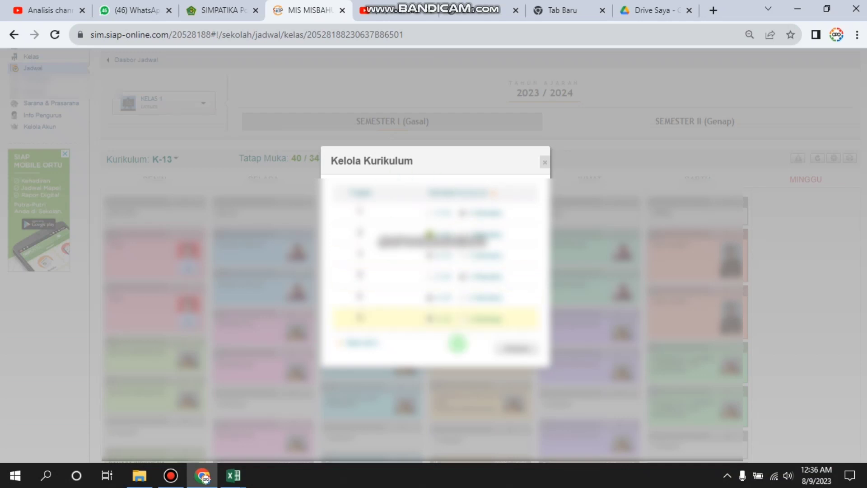
left_click(524, 346)
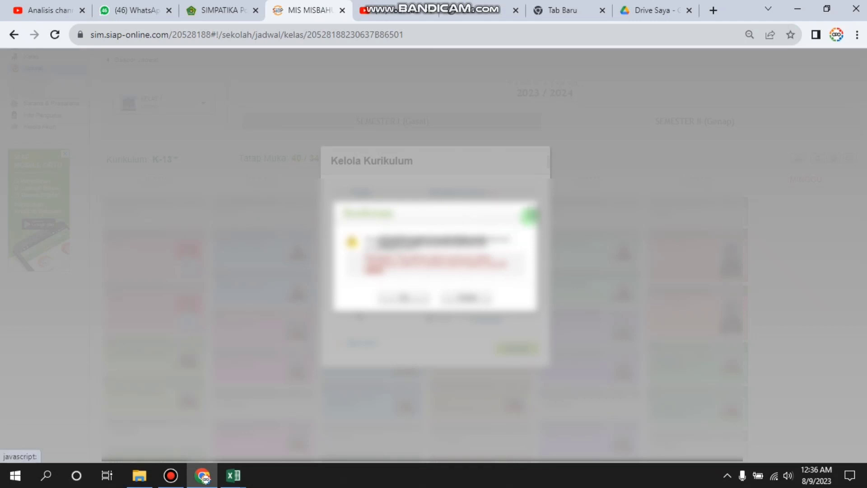
left_click(529, 216)
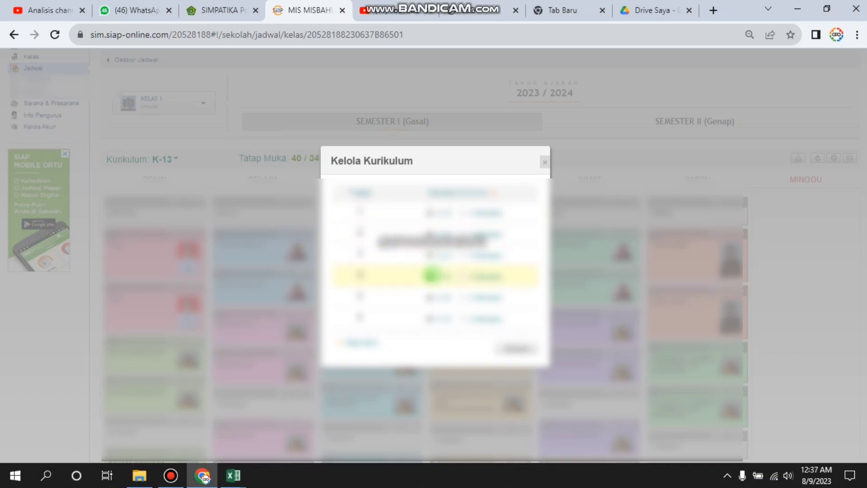
Try to assign Kurikulum Merdeka to level 1 only, dismiss the save confirmation and close Kelola Kurikulum.
left_click(464, 211)
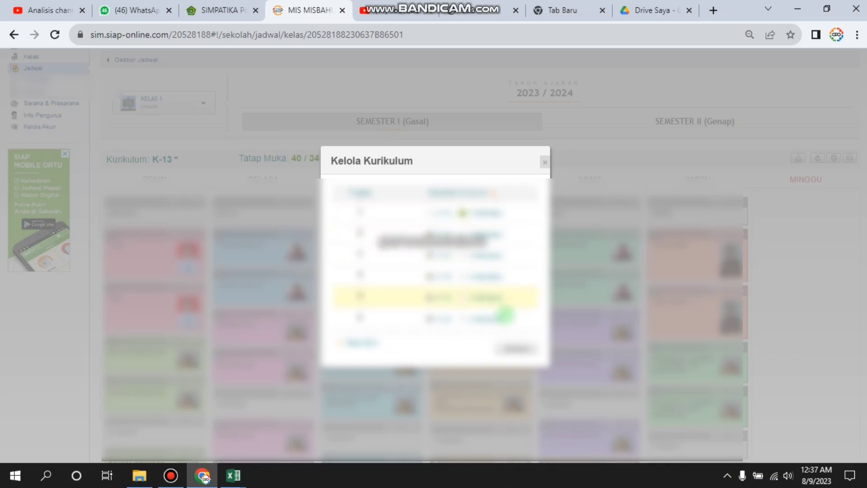
left_click(515, 348)
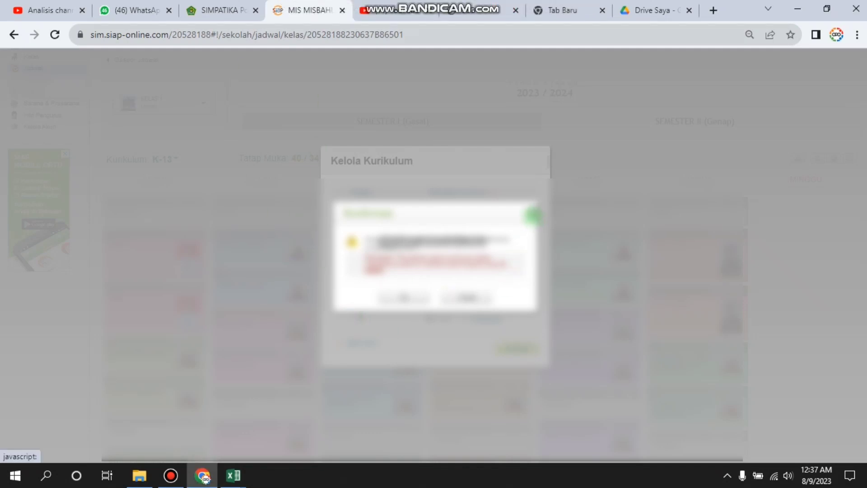
left_click(529, 212)
left_click(545, 162)
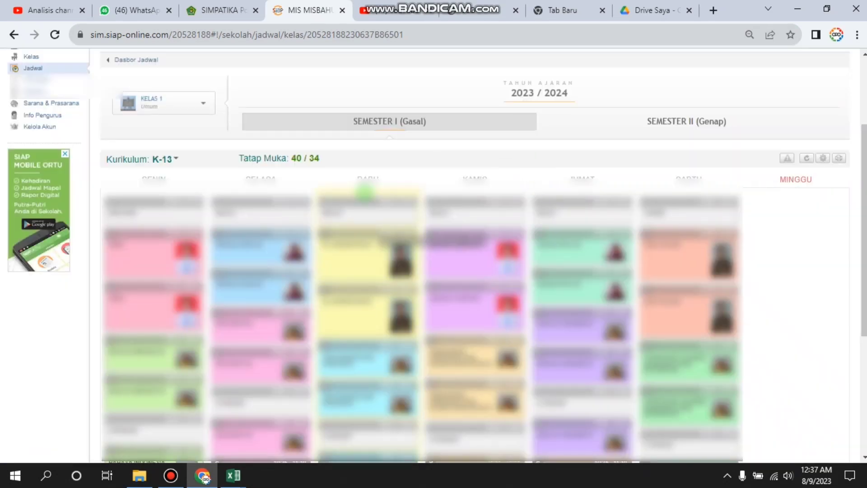